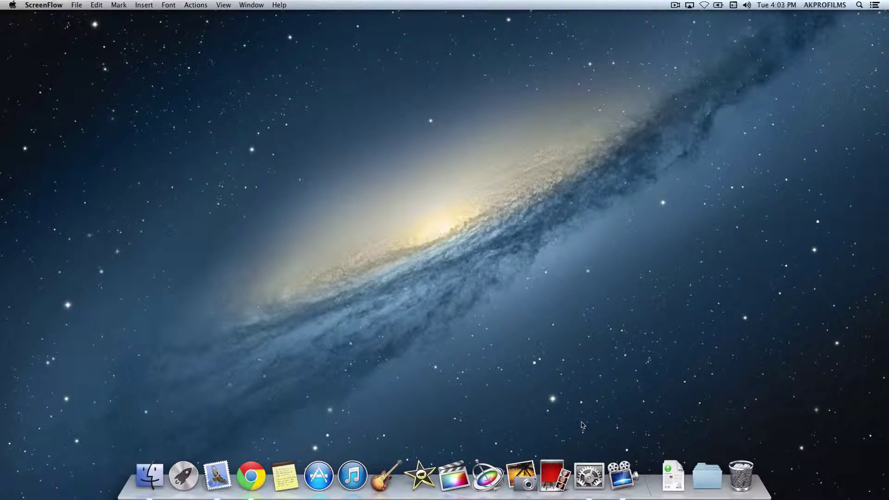
Open System Preferences' Keyboard pane and show the Application Shortcuts list under Keyboard Shortcuts
left_click(586, 475)
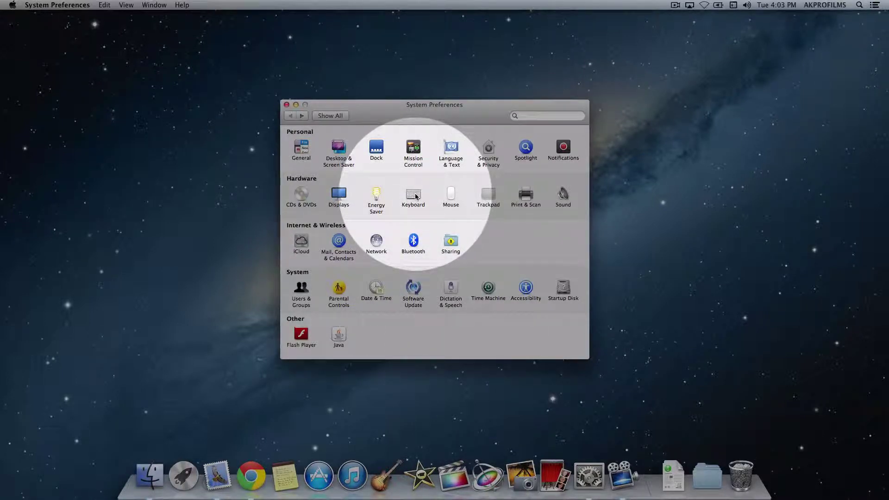
left_click(415, 197)
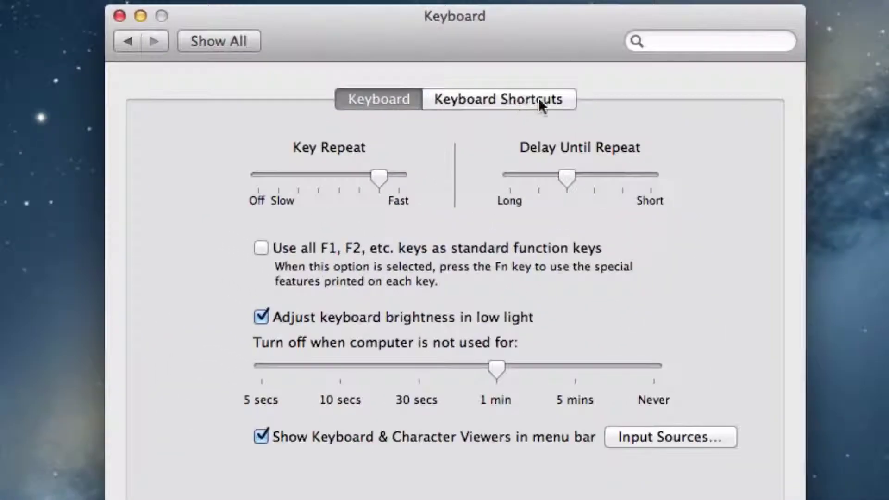
left_click(453, 142)
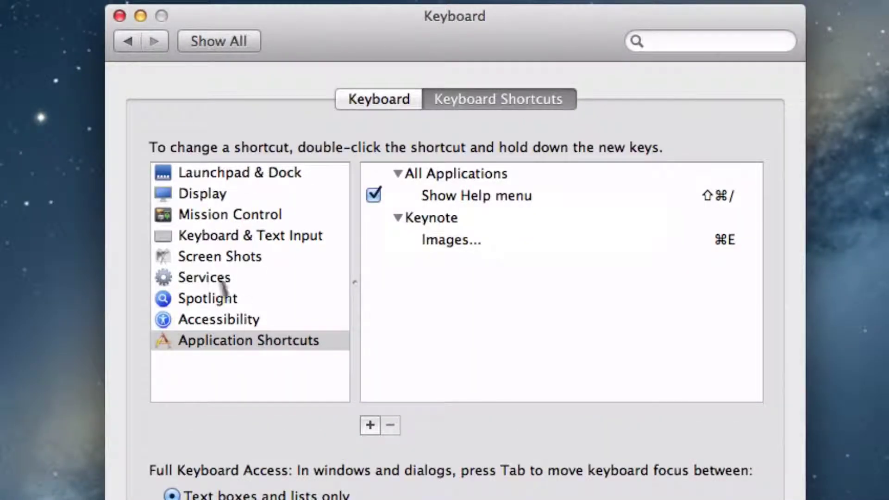
left_click(232, 340)
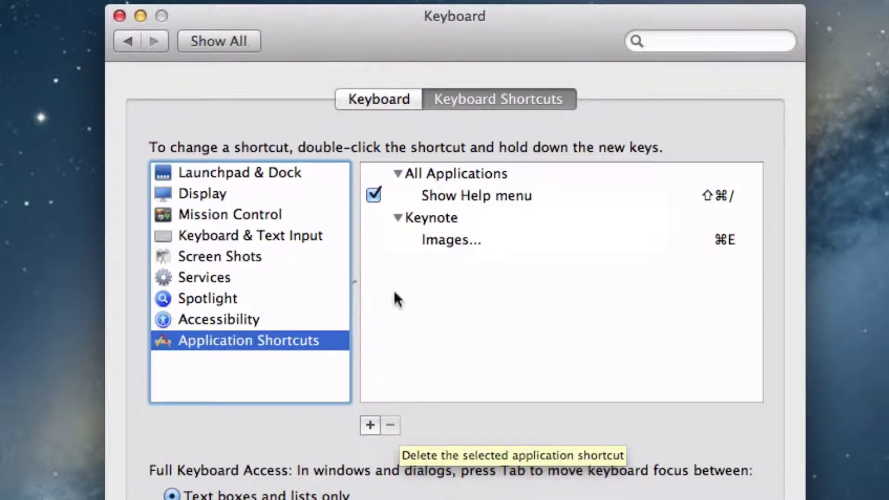
left_click(424, 218)
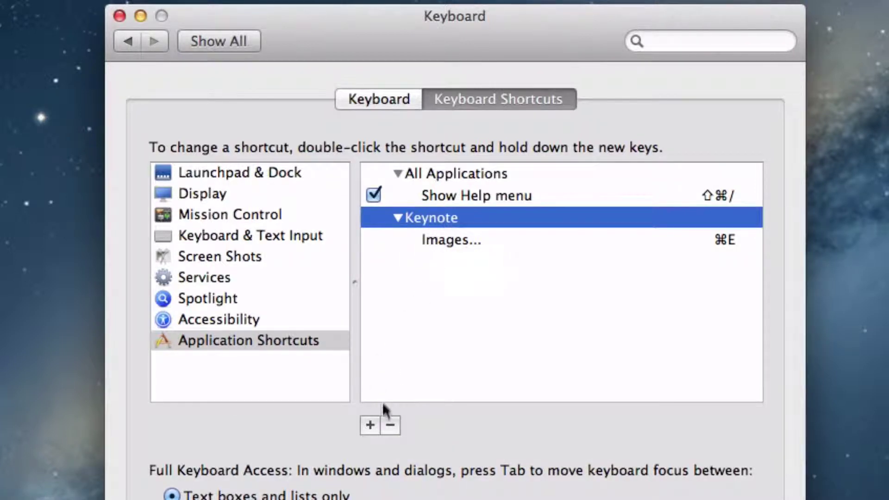
Start a new application shortcut and browse the Application pop-up's list of apps
left_click(370, 425)
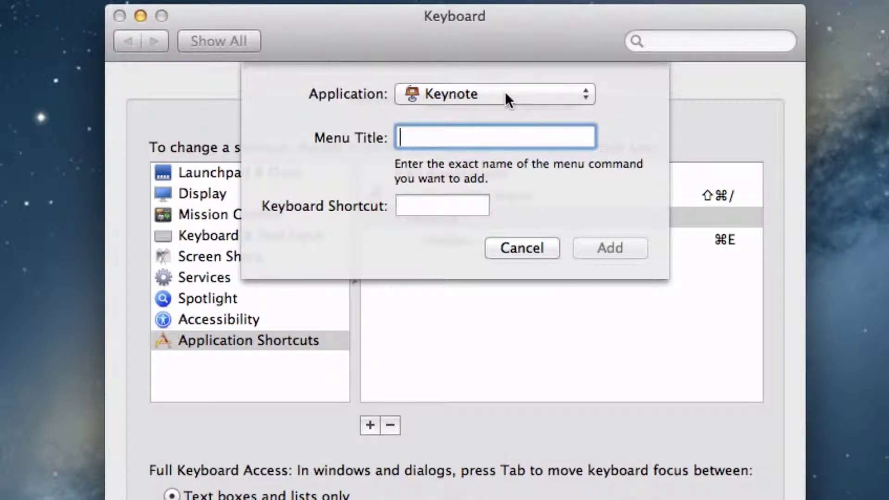
left_click(525, 92)
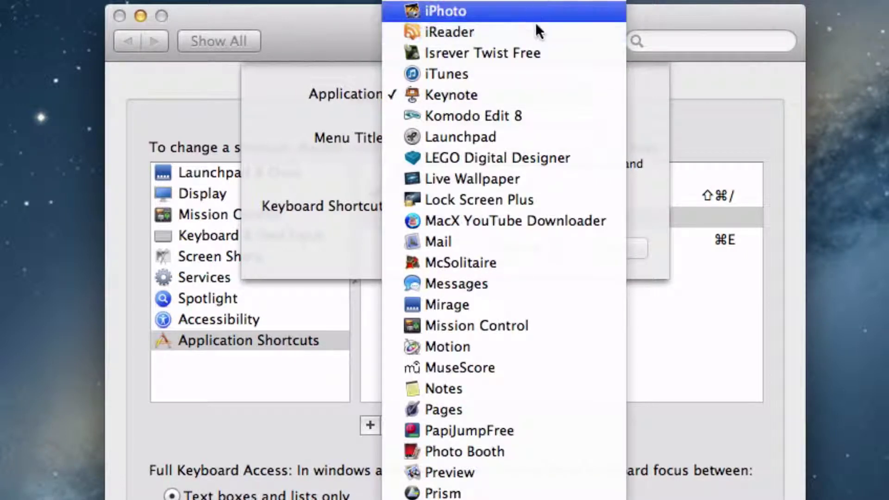
mouse_move(560, 9)
scroll(555, 51, "down", 10)
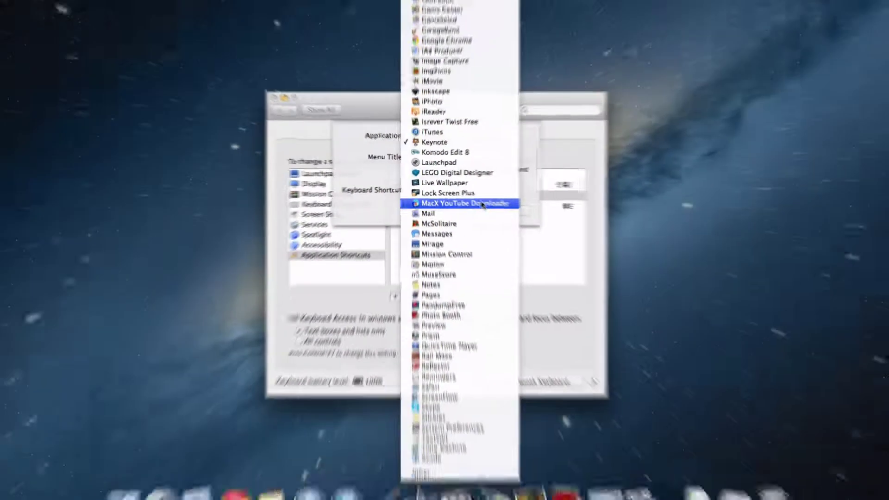
scroll(532, 204, "up", 10)
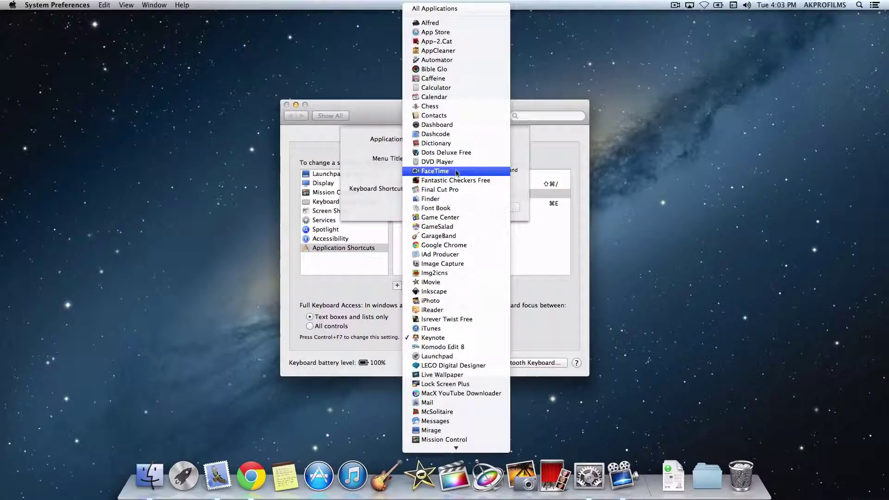
Set Finder as the shortcut's application, then locate Customize Toolbar… in Finder's View menu
left_click(430, 200)
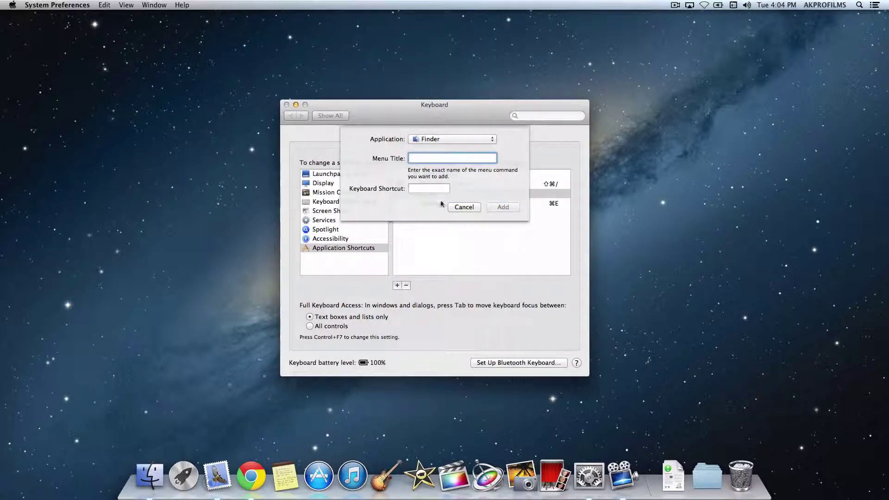
left_click(146, 470)
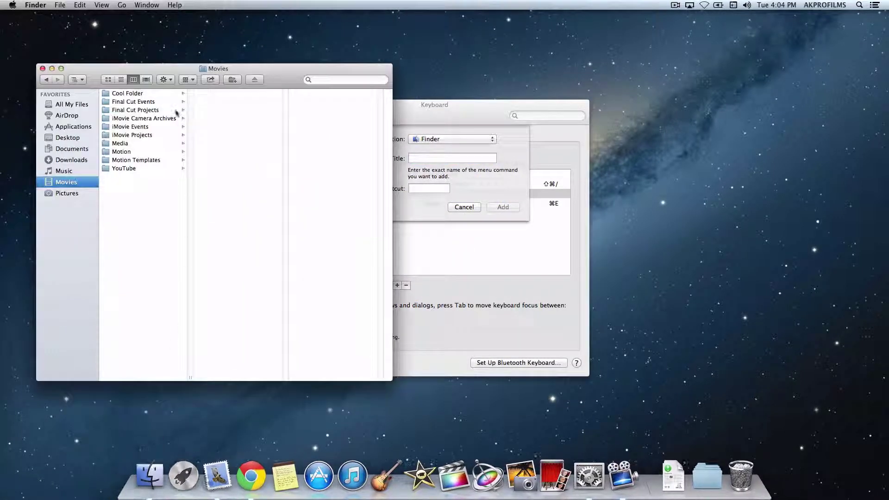
left_click(60, 5)
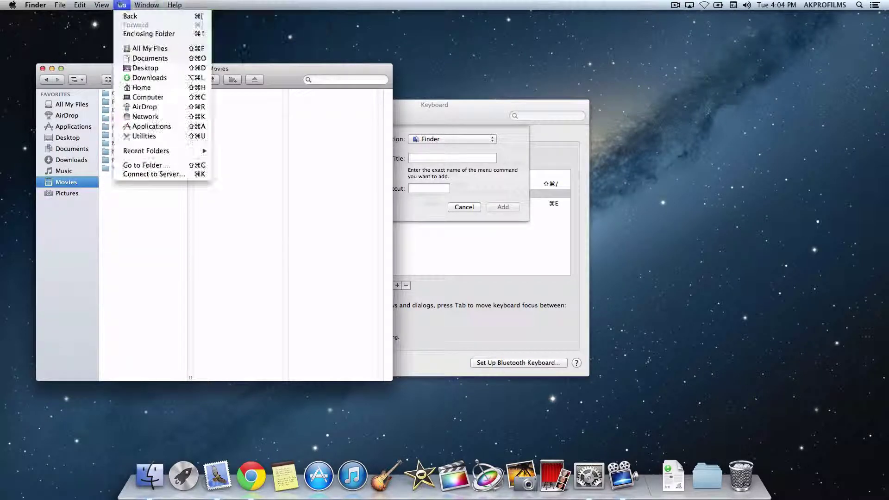
mouse_move(91, 3)
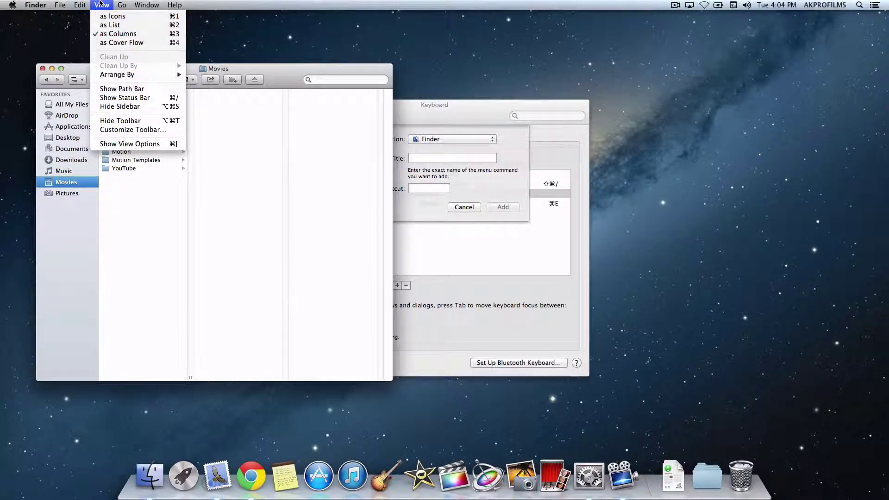
left_click(143, 131)
Enter menu title 'Customize Toolbar...', record ⌘T as its shortcut, and add it
left_click(439, 116)
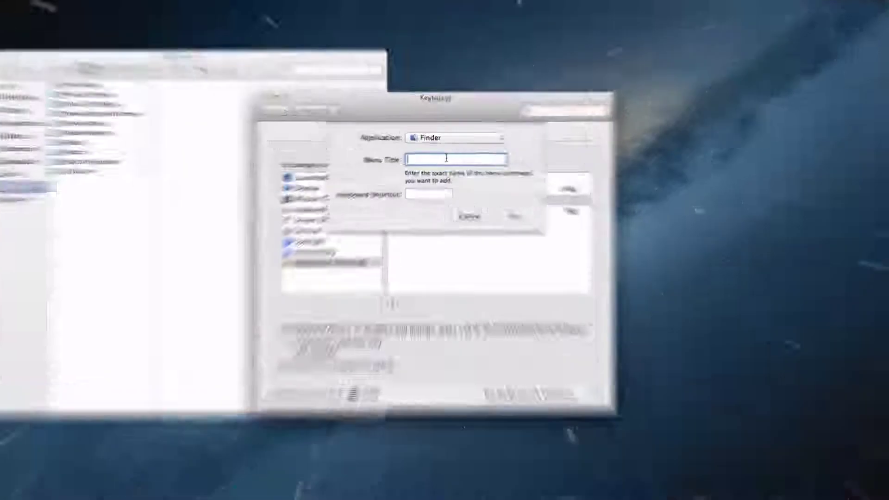
type("C")
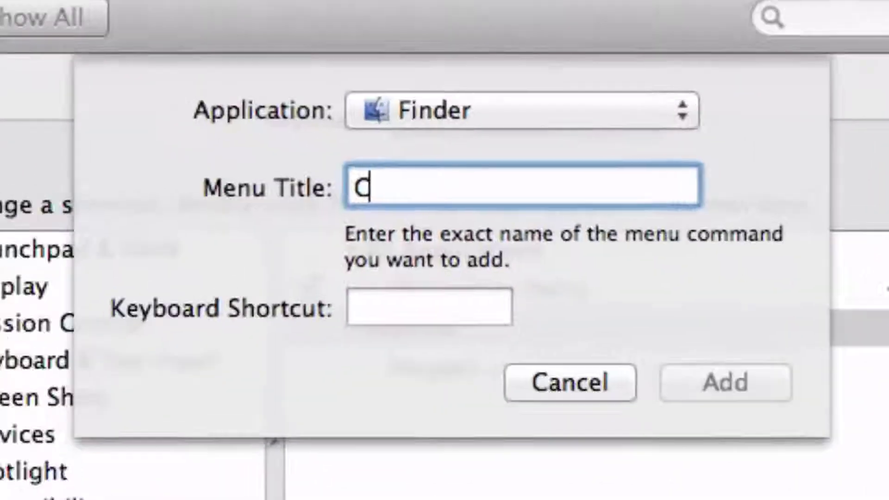
type("usto")
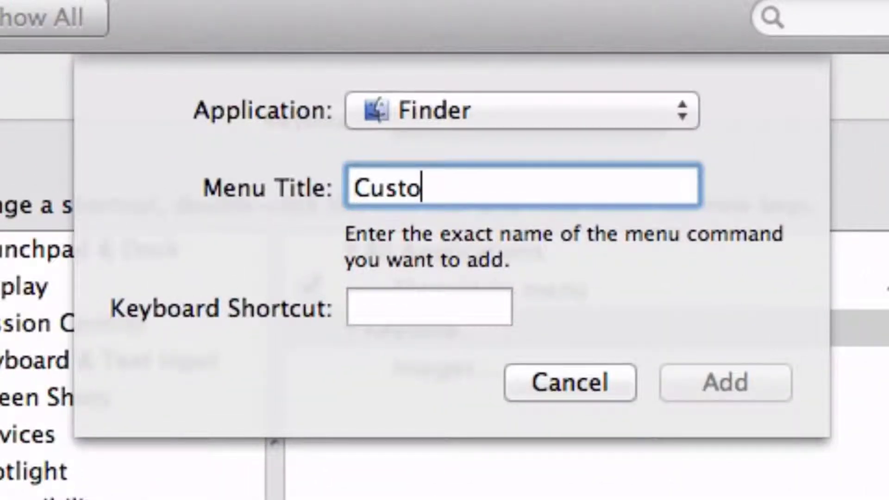
type("mize ")
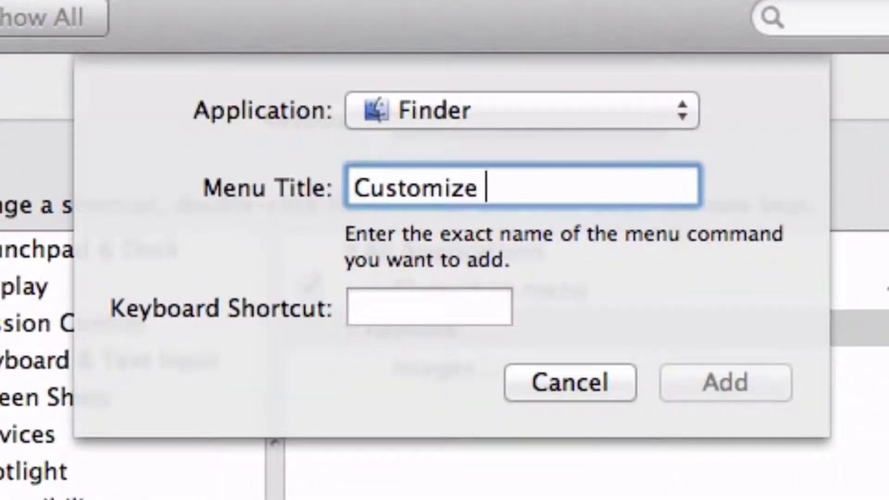
type("Toolb")
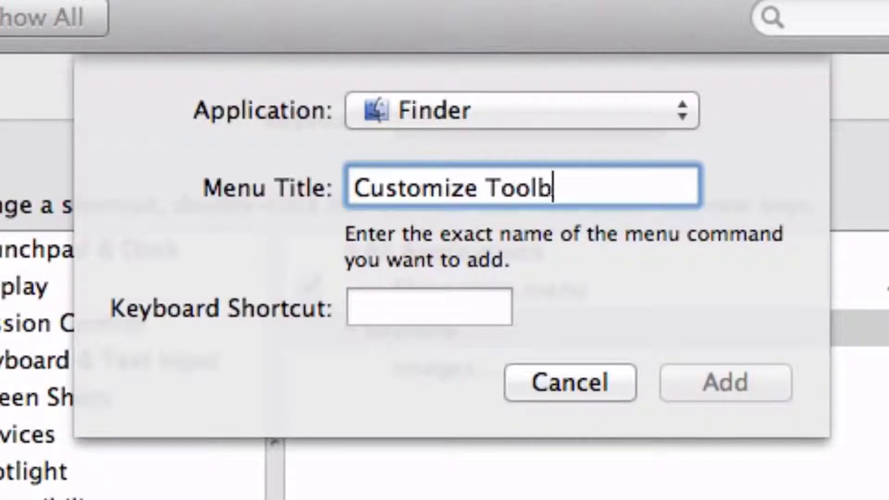
type("ar...")
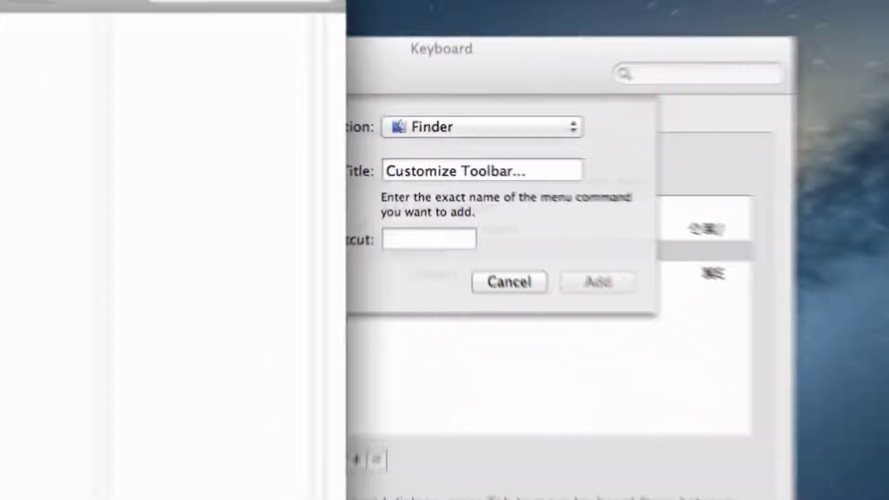
left_click(101, 5)
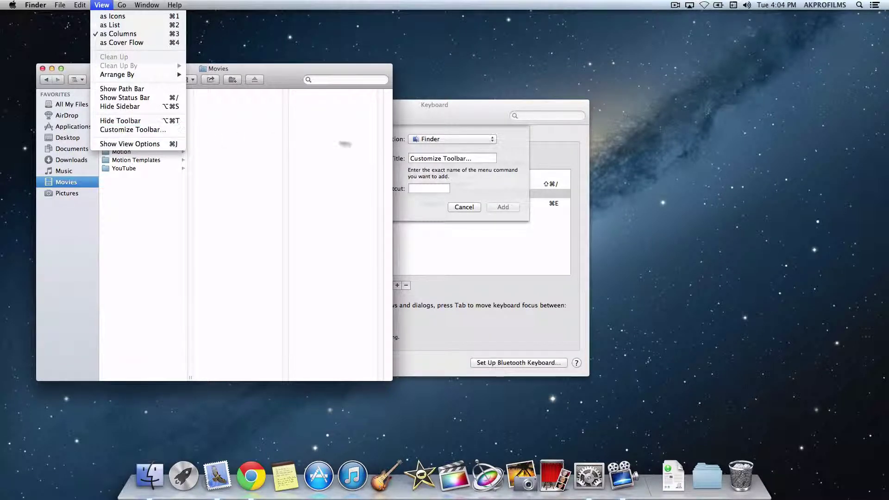
left_click(426, 189)
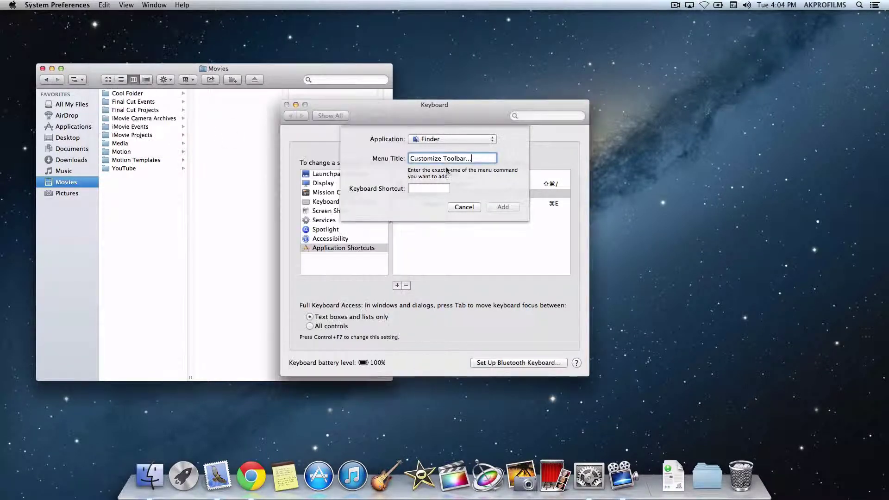
left_click(423, 189)
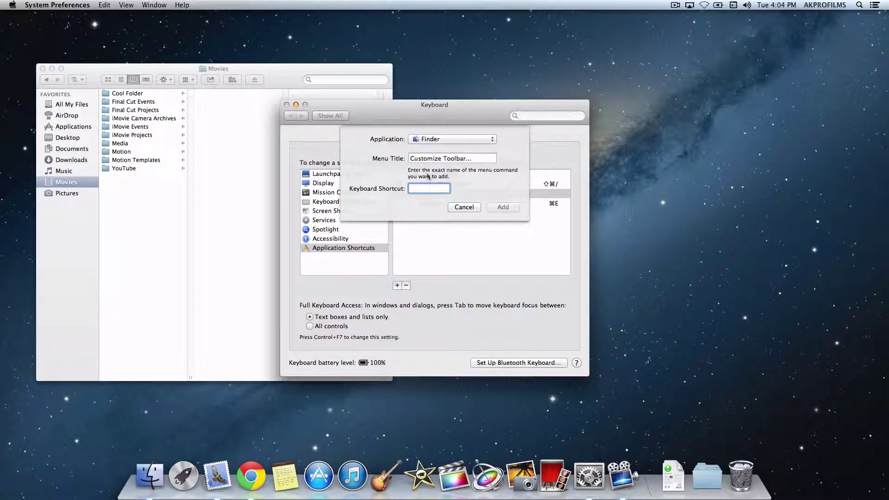
key("super+t")
left_click(508, 207)
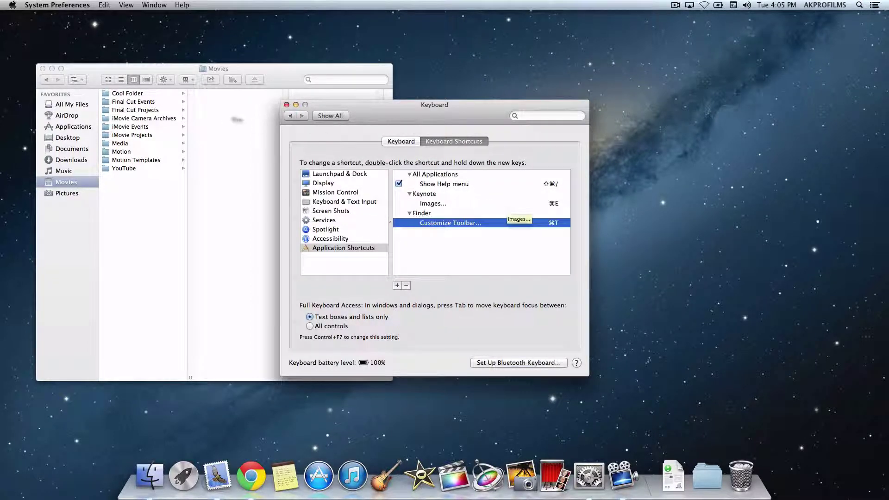
Confirm Finder's View menu shows ⌘T beside Customize Toolbar…, test it, then close the sheet with Done
left_click(98, 76)
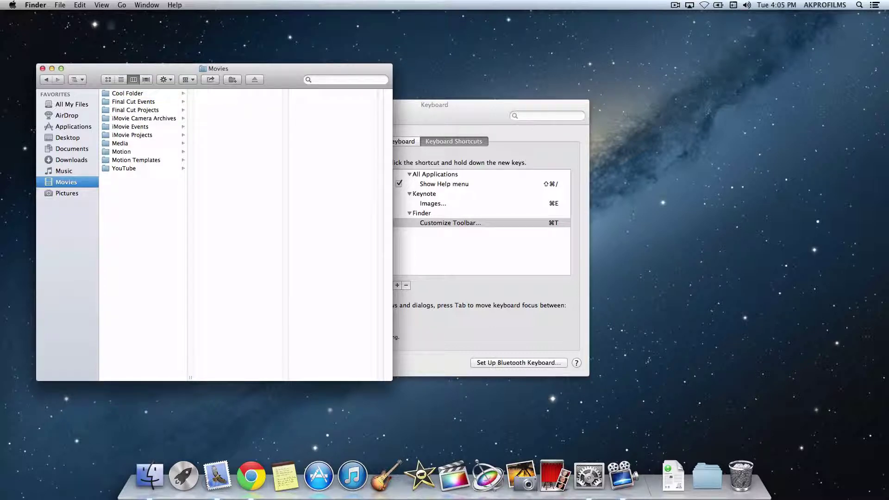
left_click(102, 4)
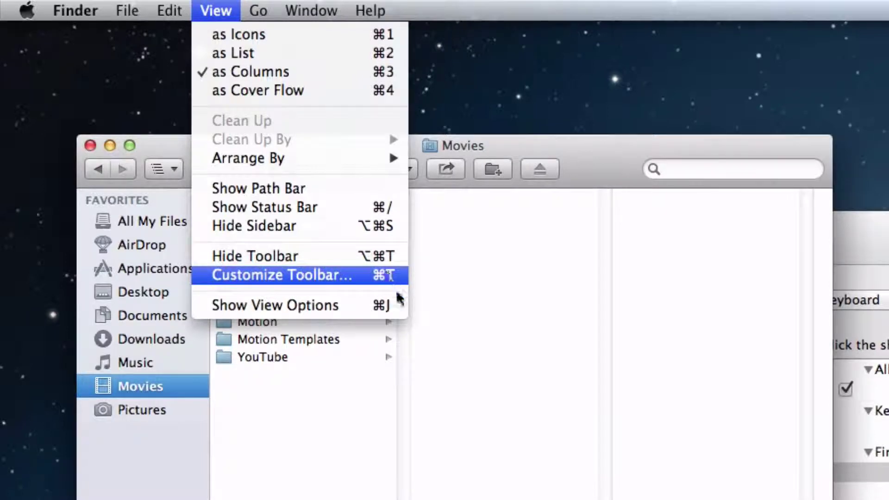
left_click(586, 173)
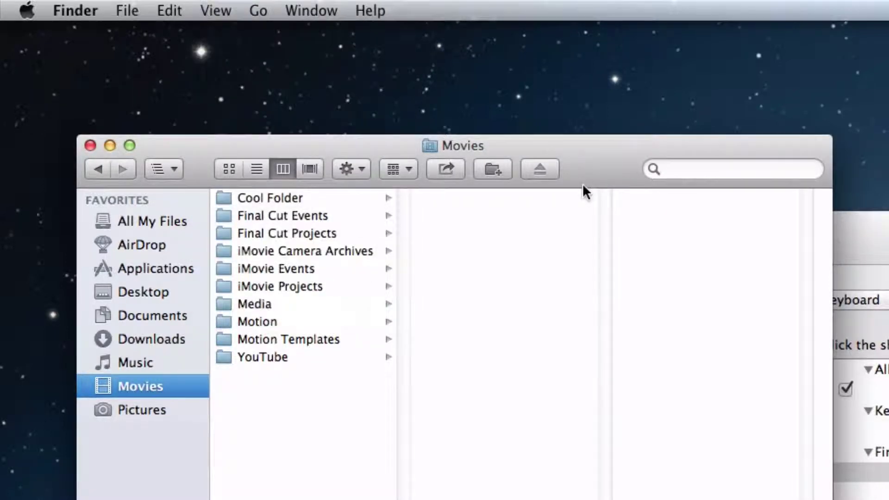
key("super+shift+t")
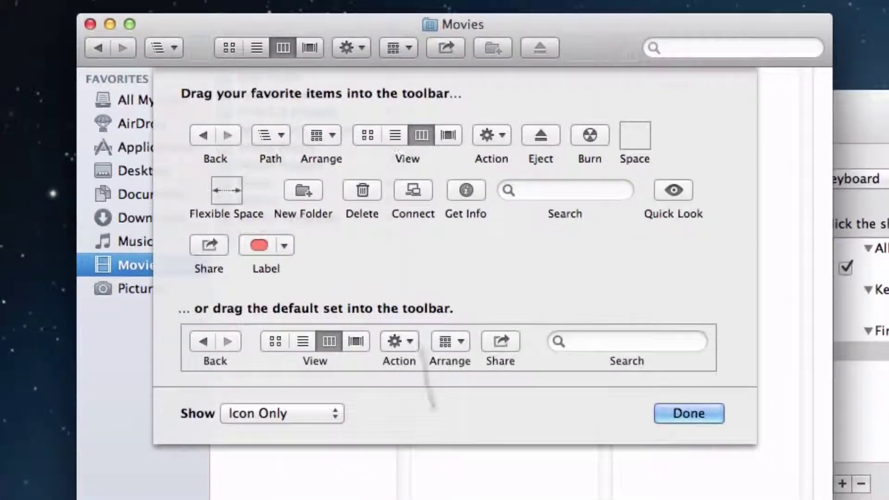
left_click(710, 414)
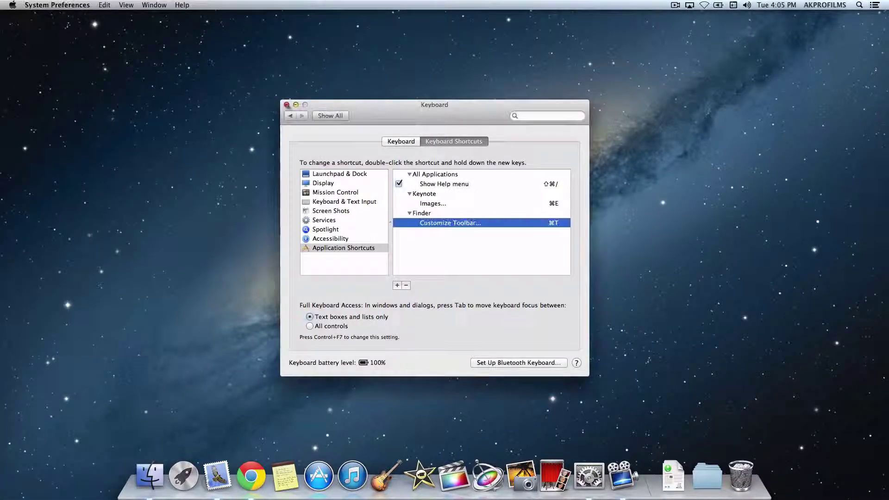
Close the Keyboard preferences window with its red close button
left_click(286, 105)
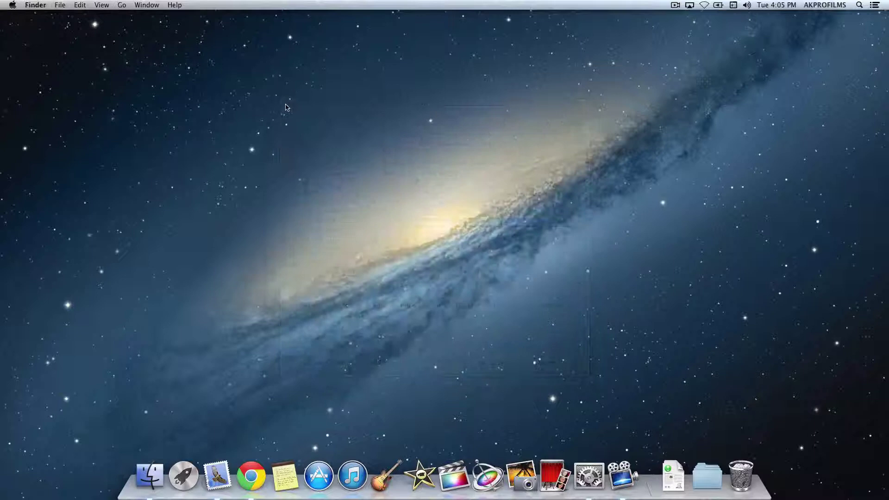